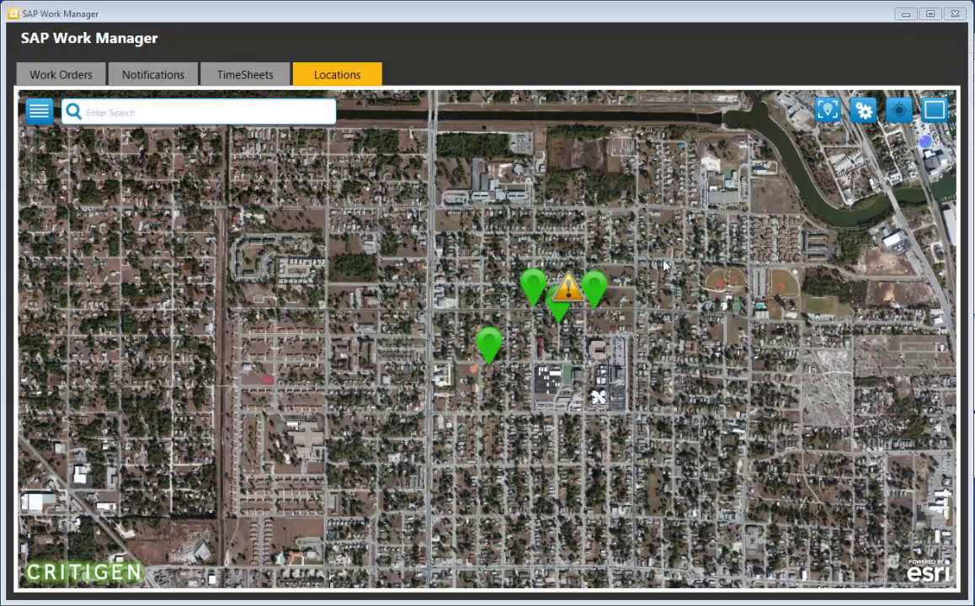
- Turn on Show Near Me with a 1-mile radius and review the nearby notifications list
{"action": "left_click", "coordinate": [868, 114]}
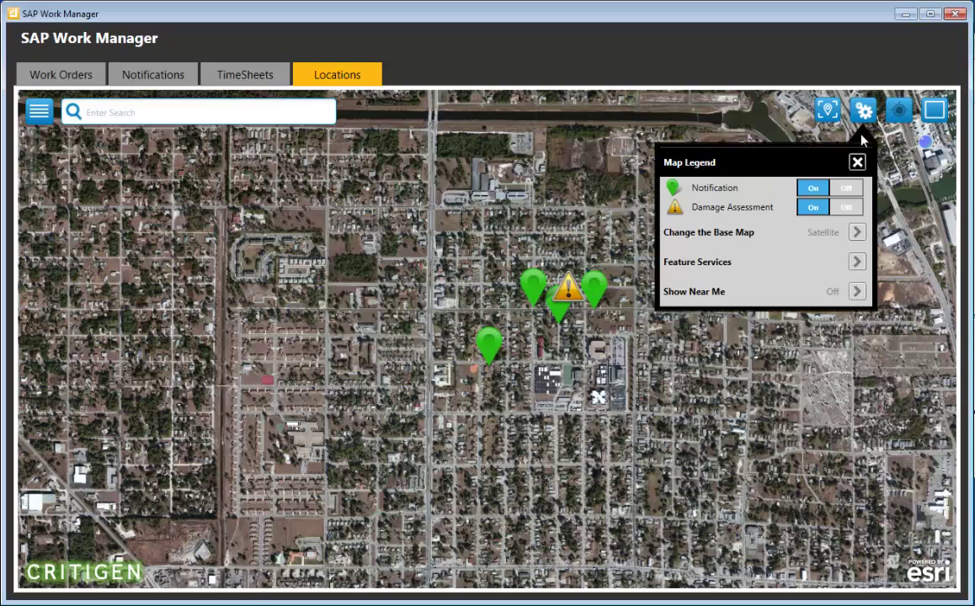
{"action": "left_click", "coordinate": [857, 293]}
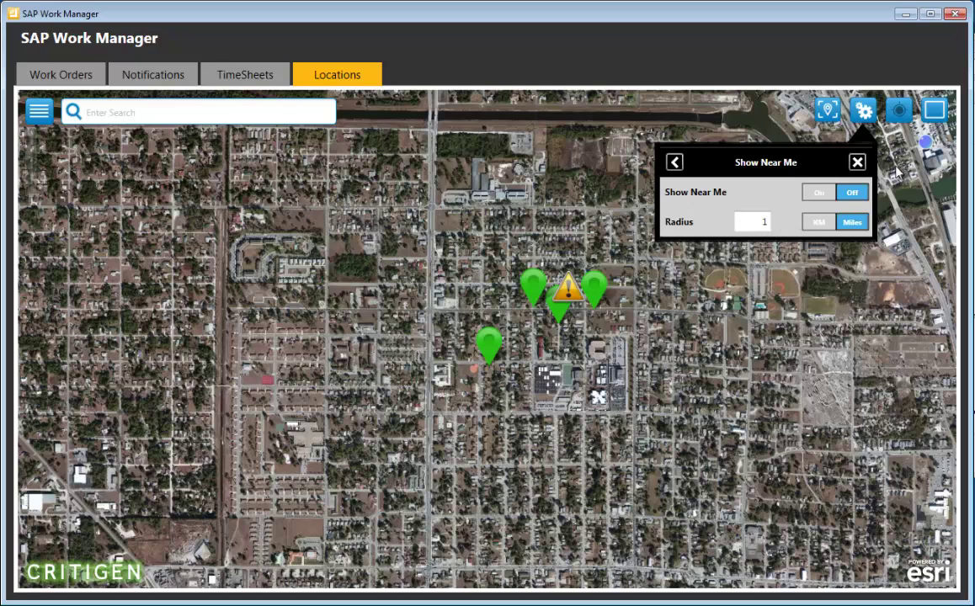
{"action": "left_click", "coordinate": [820, 193]}
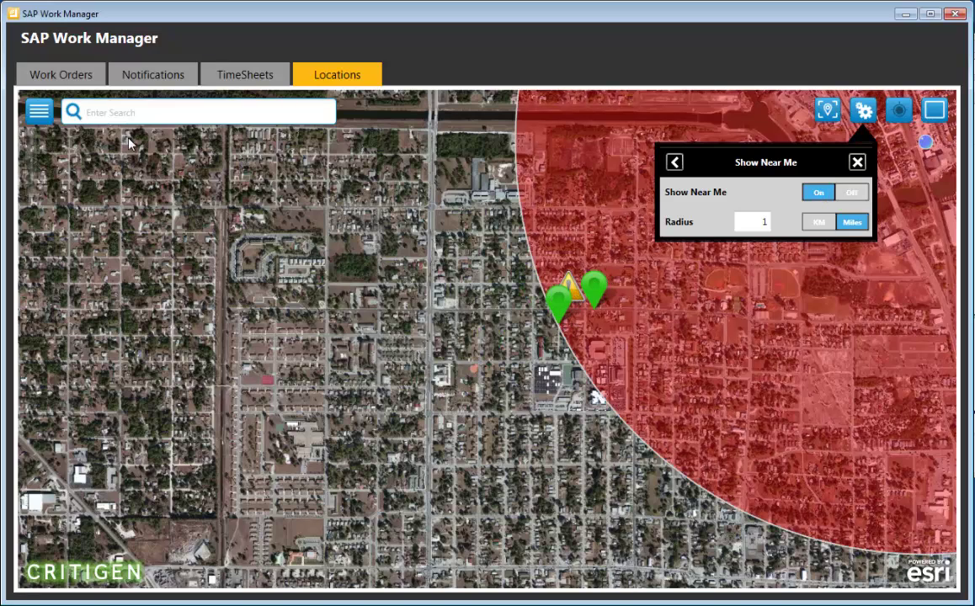
{"action": "left_click", "coordinate": [39, 113]}
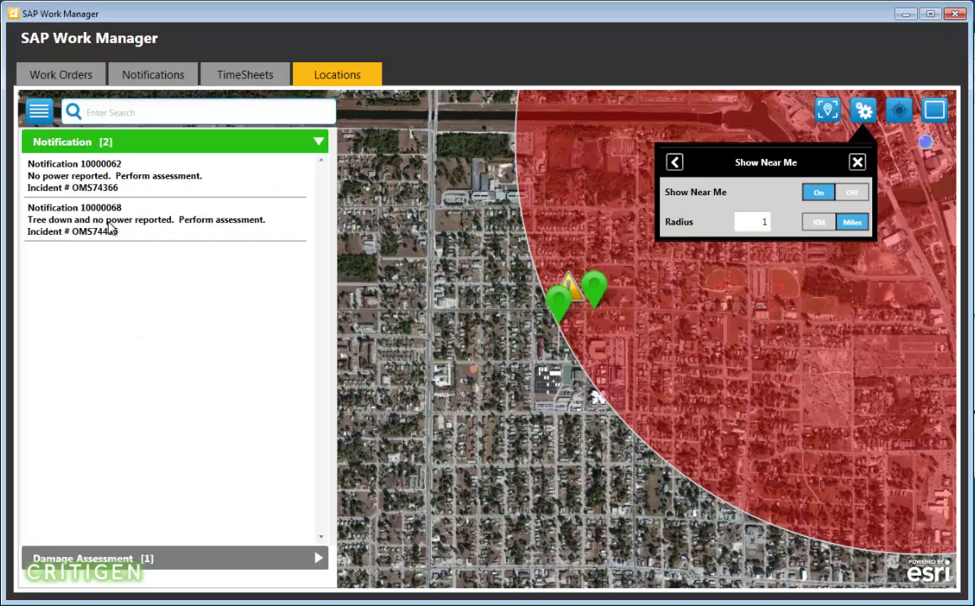
{"action": "left_click", "coordinate": [37, 112]}
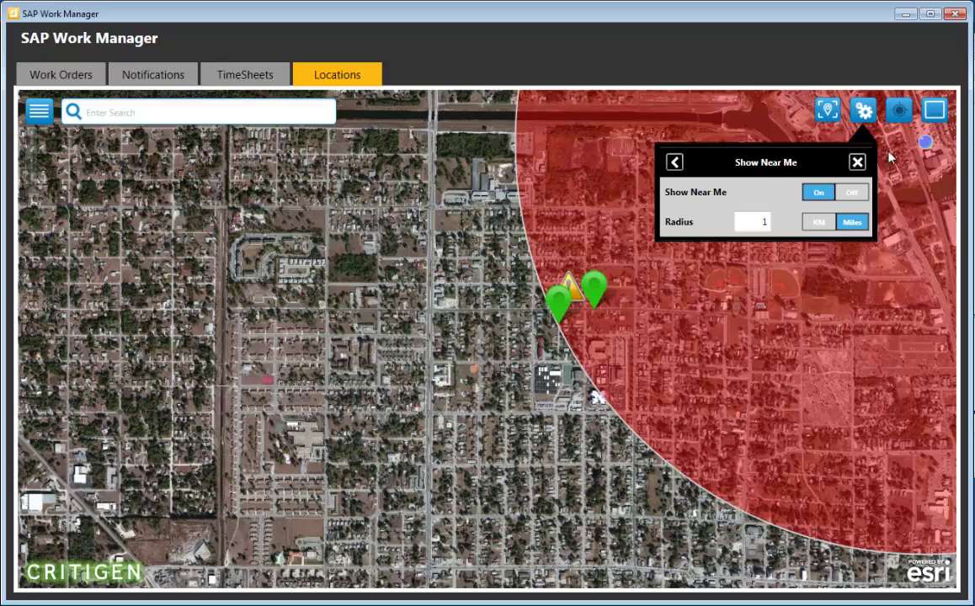
{"action": "left_click", "coordinate": [857, 162]}
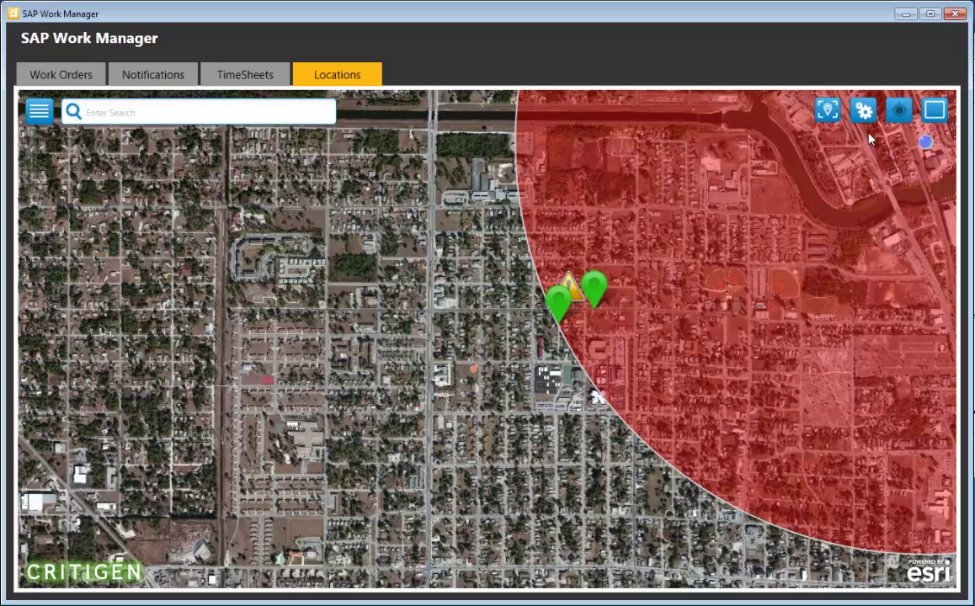
- Turn Show Near Me back off in the map legend so all pins show
{"action": "left_click", "coordinate": [865, 112]}
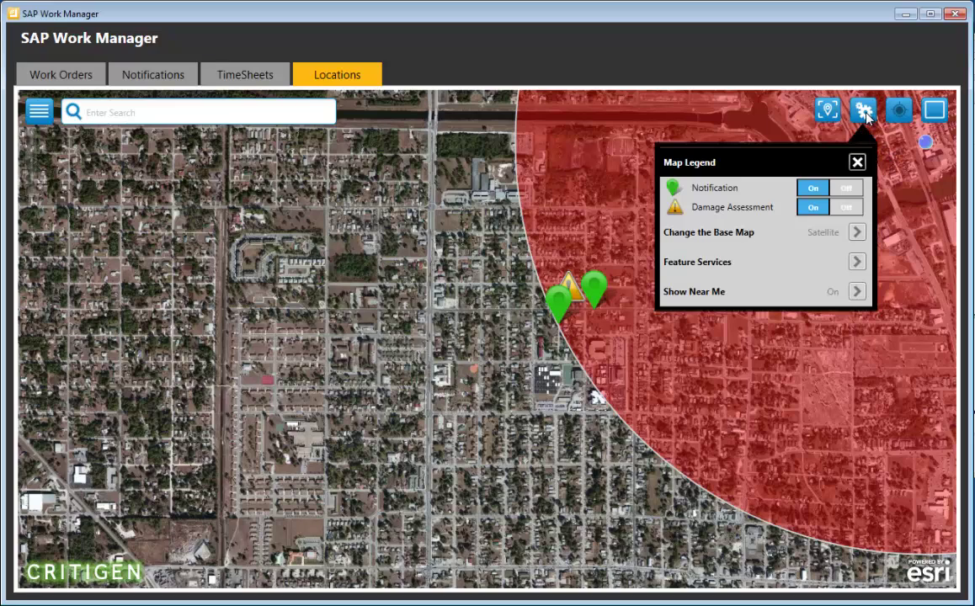
{"action": "left_click", "coordinate": [853, 289]}
{"action": "left_click", "coordinate": [852, 192]}
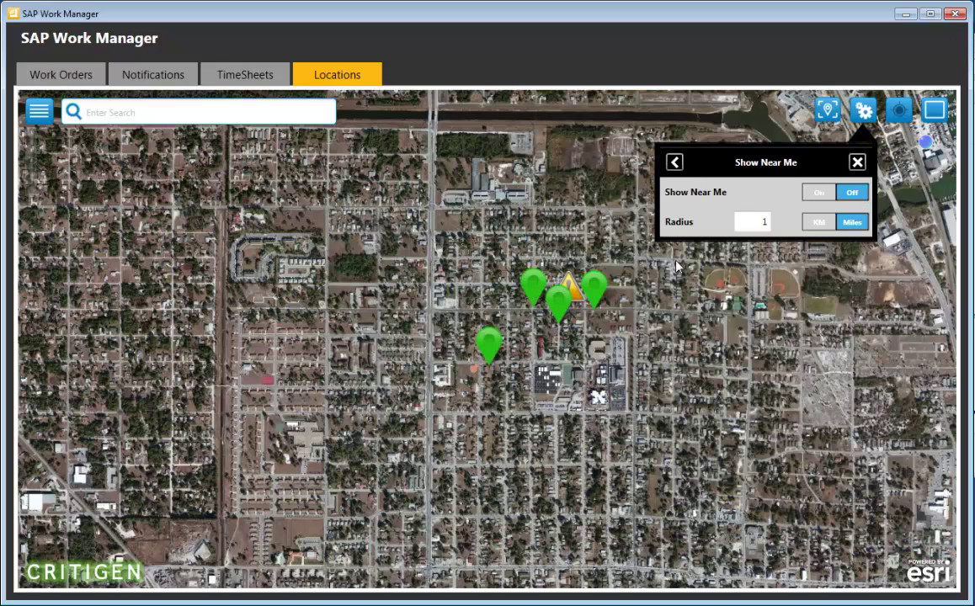
{"action": "left_click", "coordinate": [866, 115]}
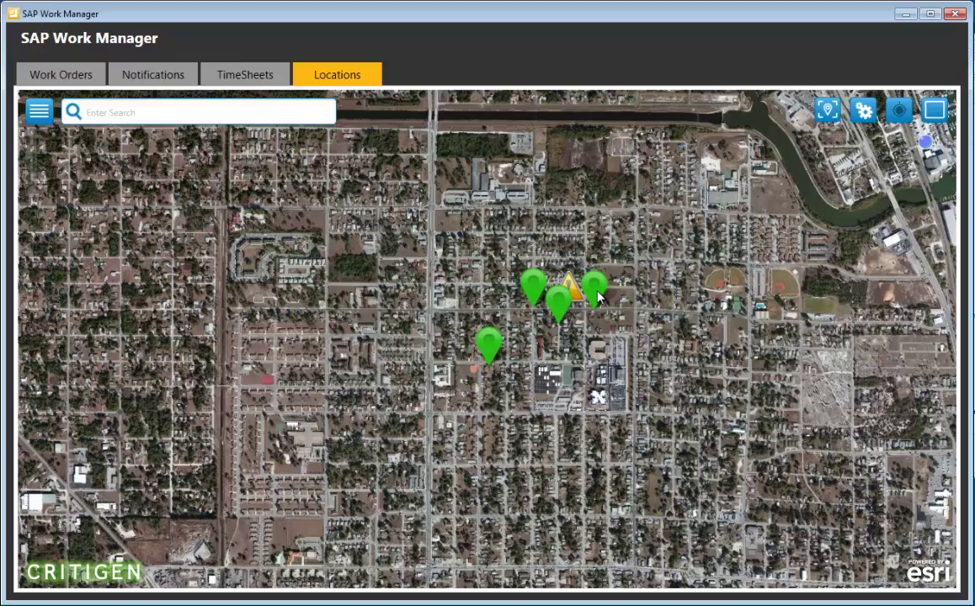
- Plot a route to Notification 10000080 and view its turn-by-turn directions
{"action": "left_click", "coordinate": [488, 341]}
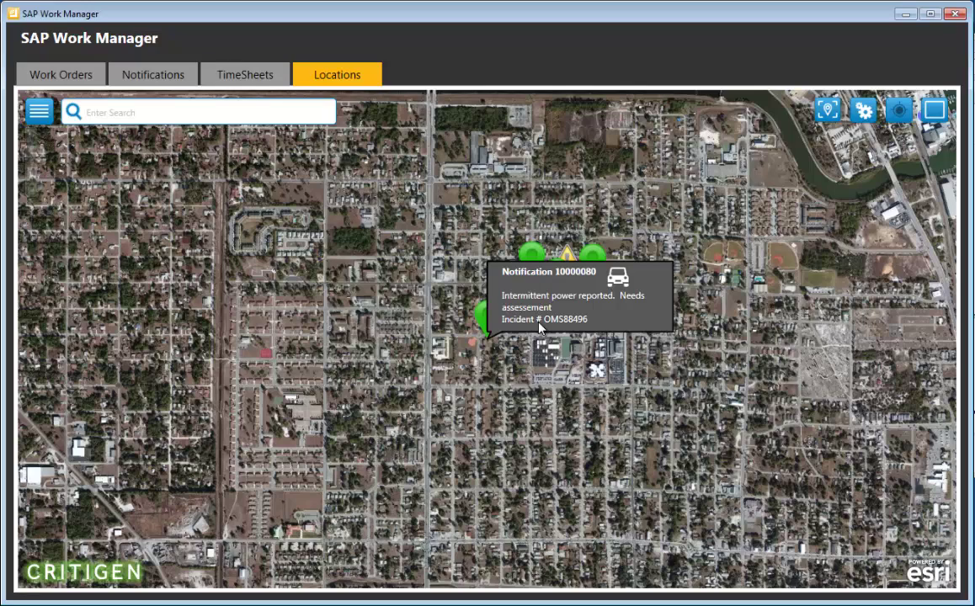
{"action": "left_click", "coordinate": [619, 278]}
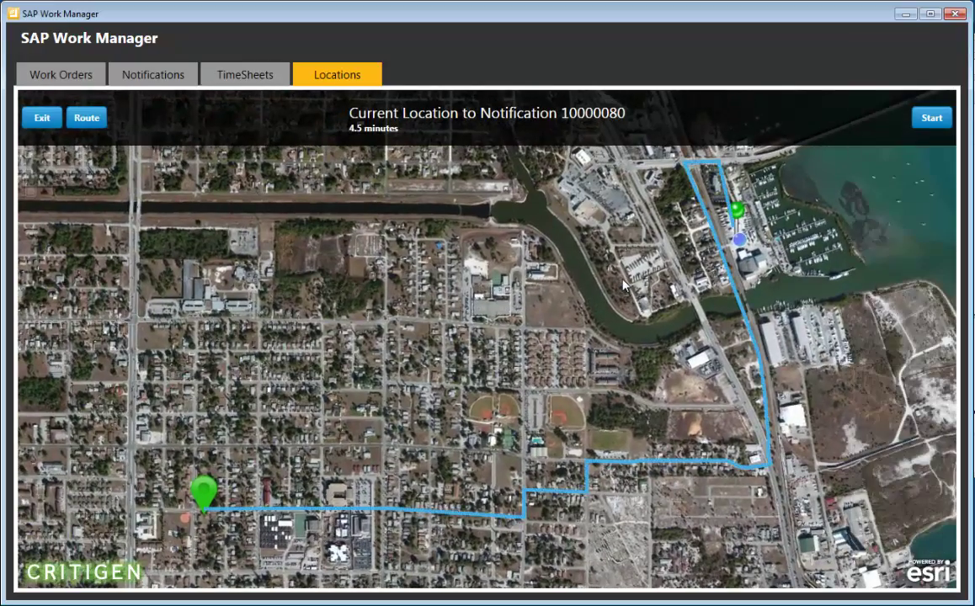
{"action": "left_click", "coordinate": [91, 116]}
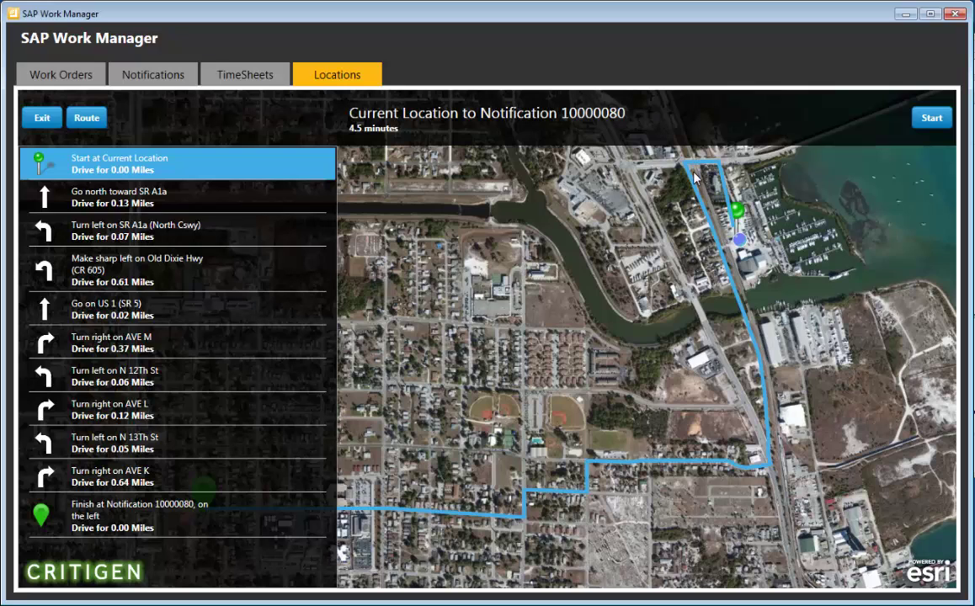
{"action": "left_click", "coordinate": [42, 117]}
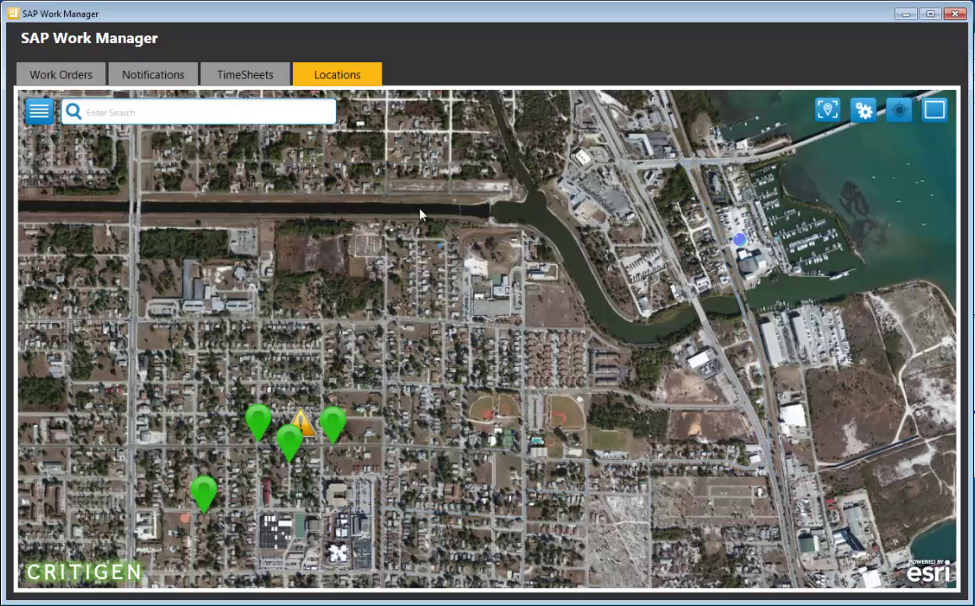
- Zoom in on the pins, show Notification 10000080's details, and reopen the Map Legend
{"action": "left_click", "coordinate": [828, 110]}
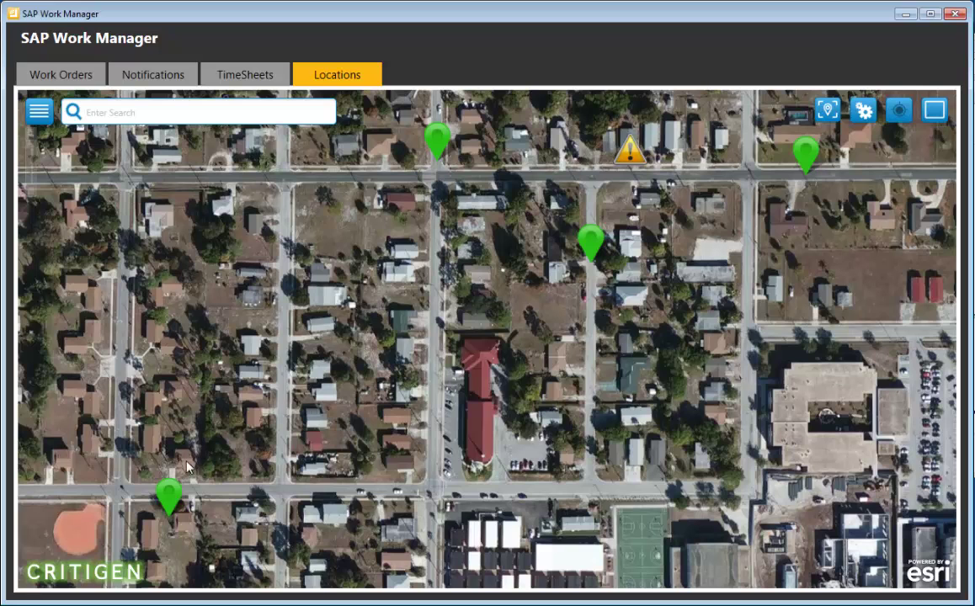
{"action": "left_click", "coordinate": [171, 494]}
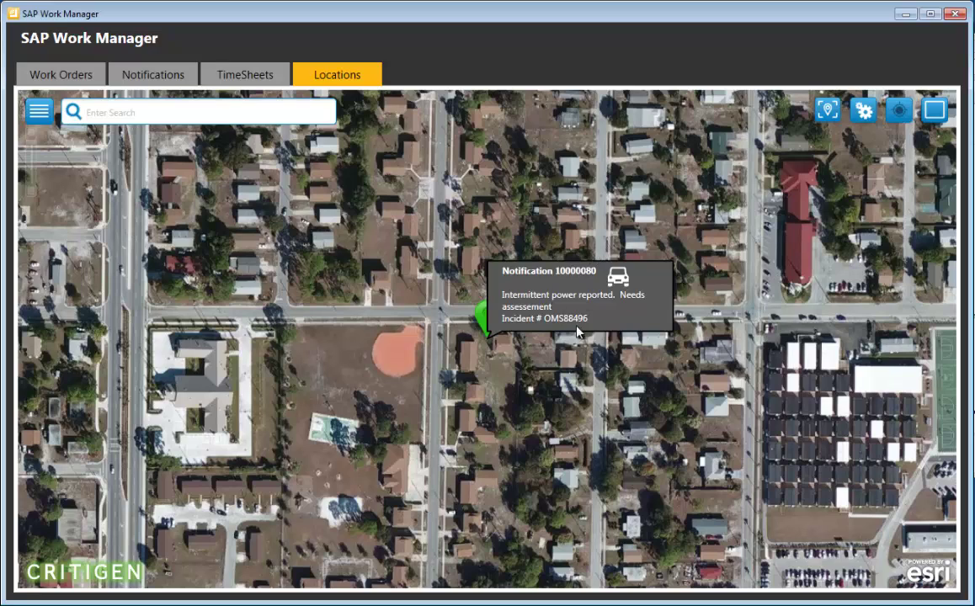
{"action": "left_click", "coordinate": [863, 114]}
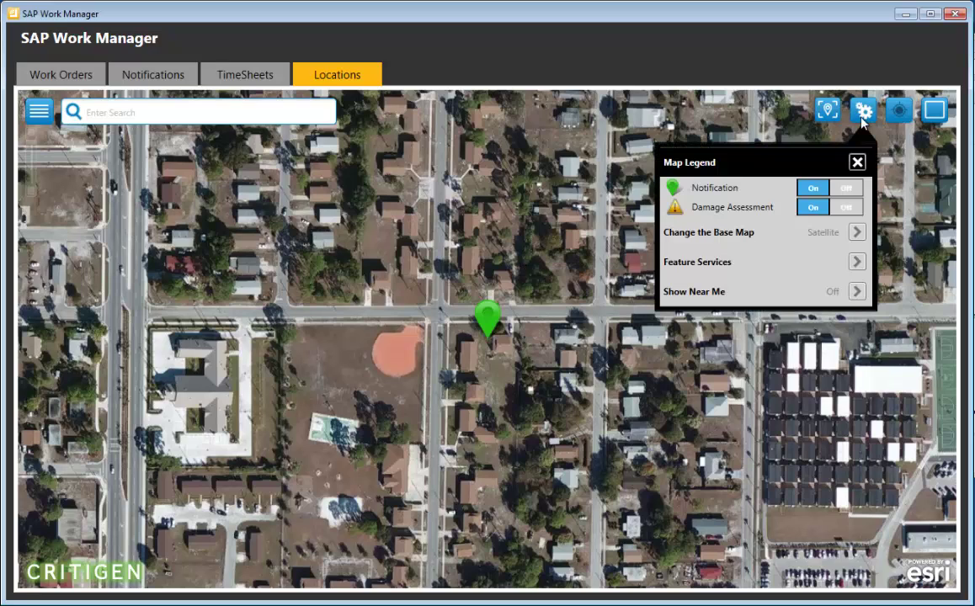
- Switch on Poles, Service Locations, UG/OH Primarys, OH Secondarys, Substation and Transformer Banks layers
{"action": "left_click", "coordinate": [859, 264]}
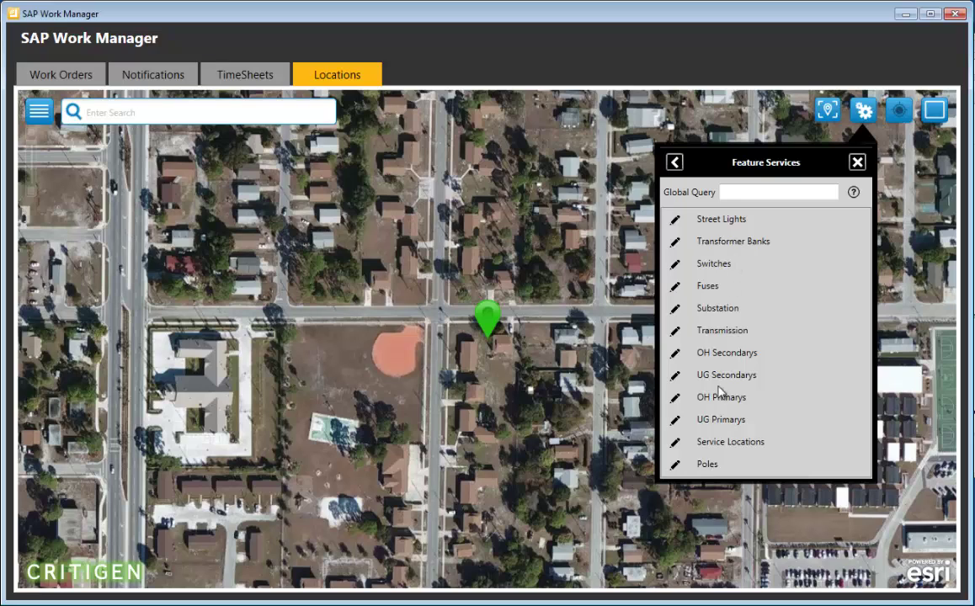
{"action": "left_click", "coordinate": [707, 466]}
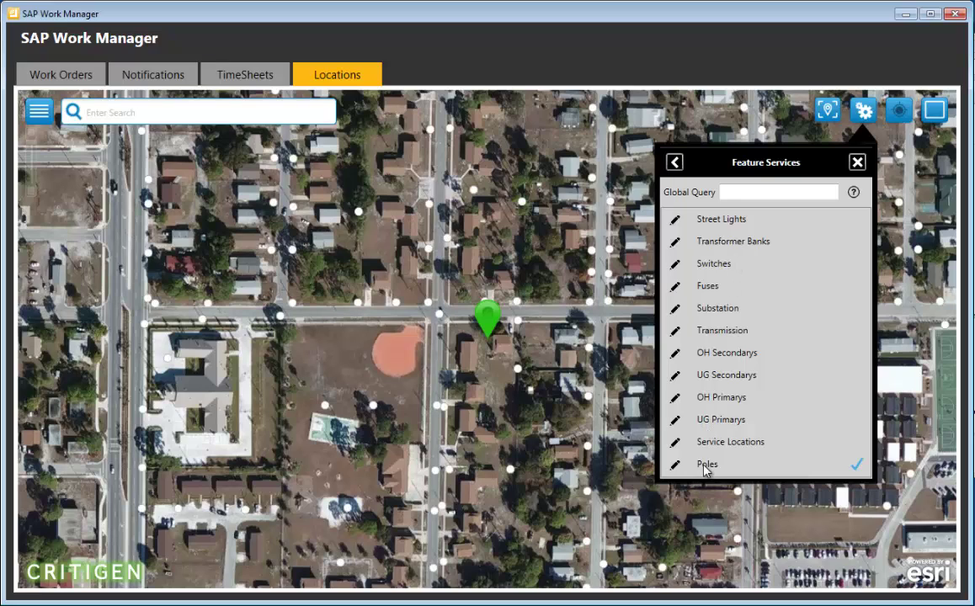
{"action": "left_click", "coordinate": [712, 447]}
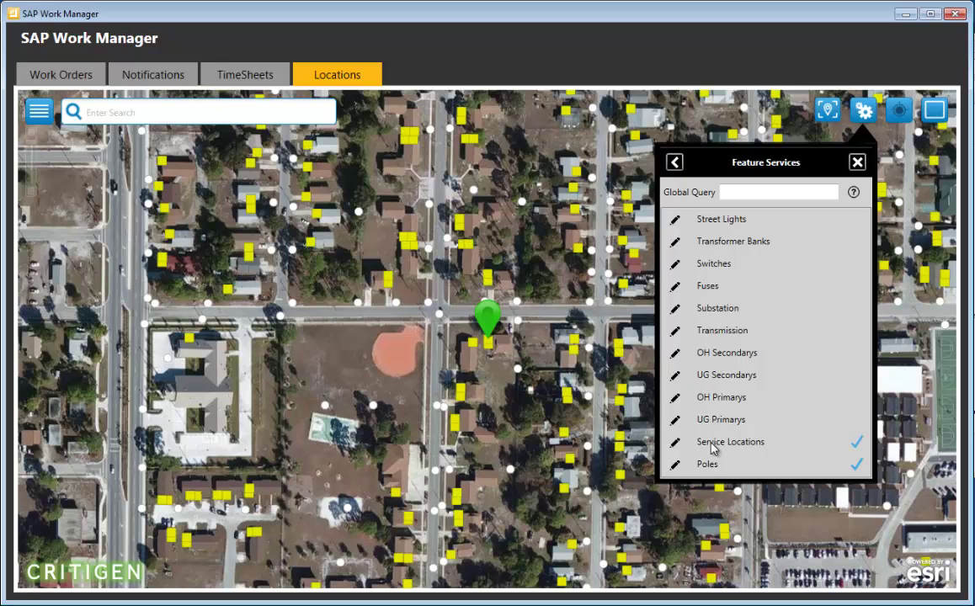
{"action": "left_click", "coordinate": [717, 421]}
{"action": "left_click", "coordinate": [718, 397]}
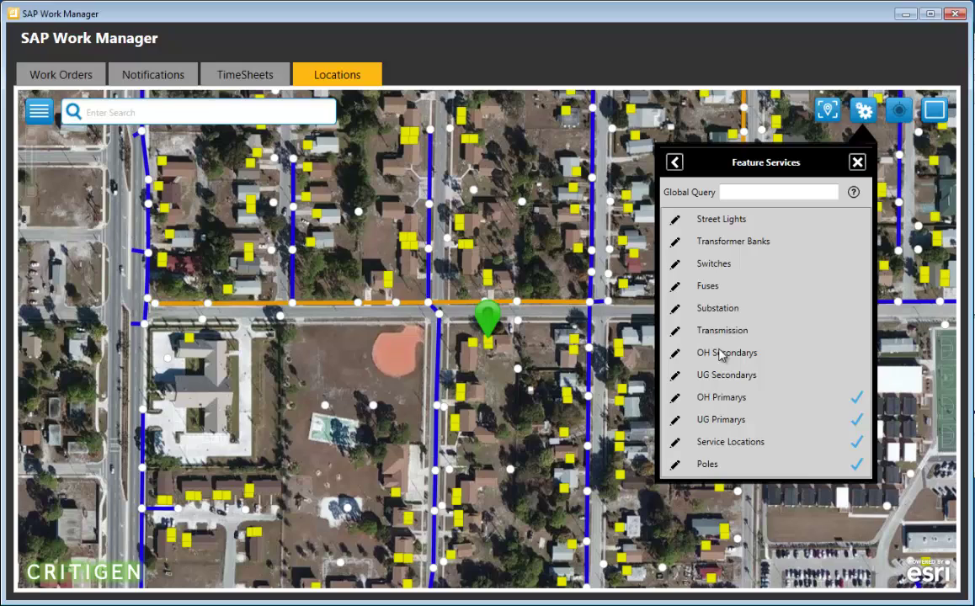
{"action": "left_click", "coordinate": [722, 355]}
{"action": "left_click", "coordinate": [718, 309]}
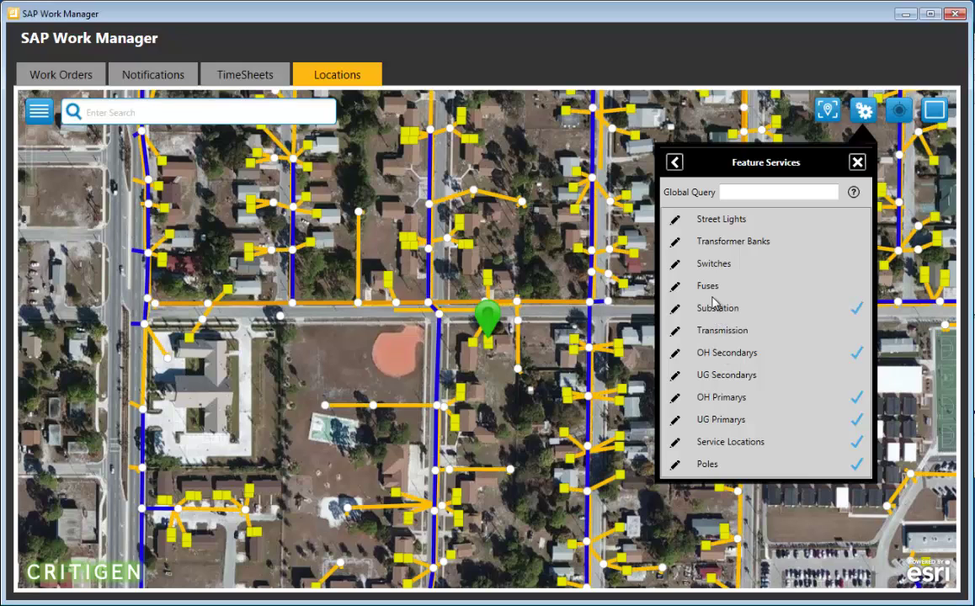
{"action": "left_click", "coordinate": [724, 242]}
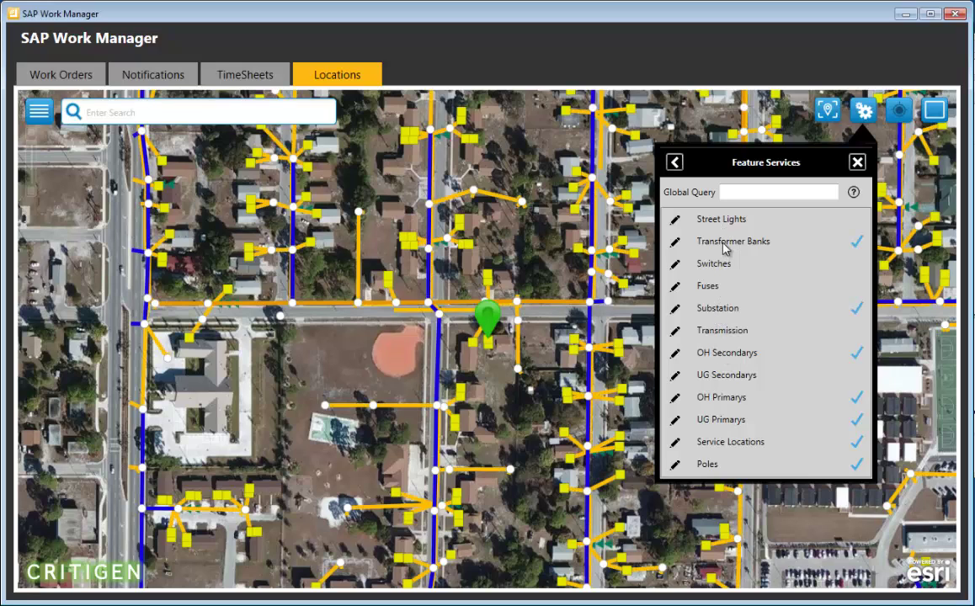
{"action": "left_click", "coordinate": [864, 113]}
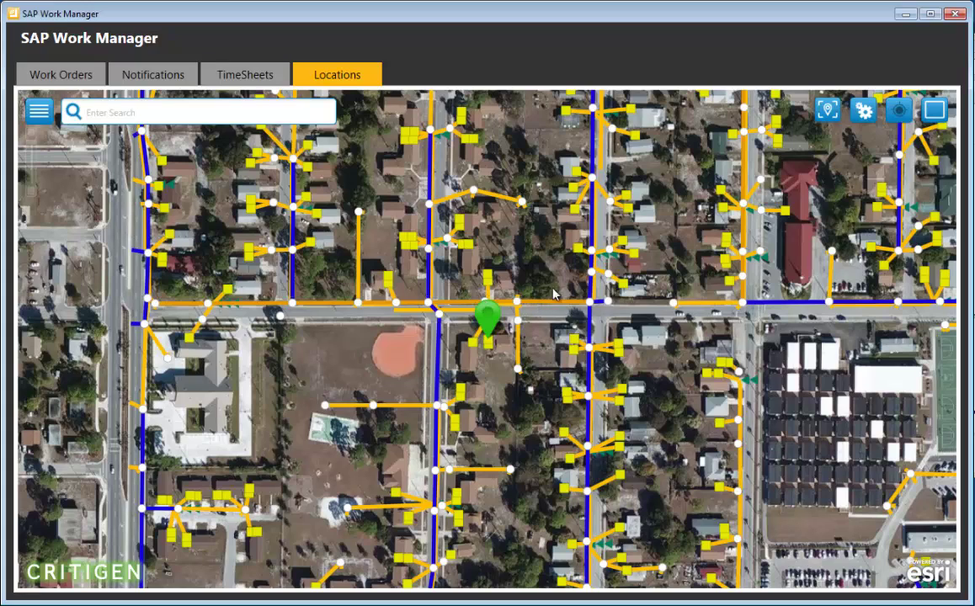
- Show the Service Location 186 details card under the green pin
{"action": "left_click", "coordinate": [487, 342]}
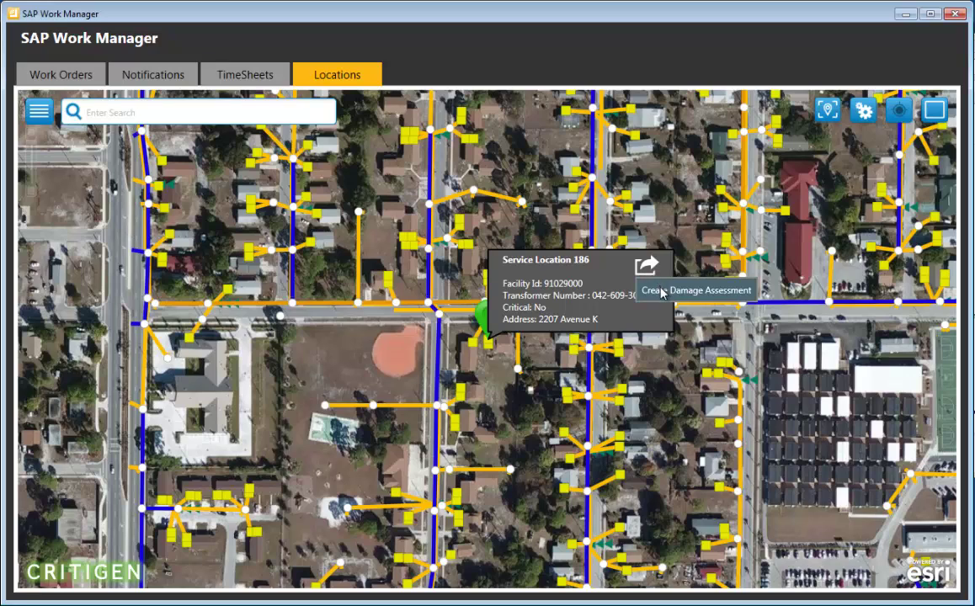
- Create a damage assessment from the Service Location 186 details card
{"action": "left_click", "coordinate": [644, 268]}
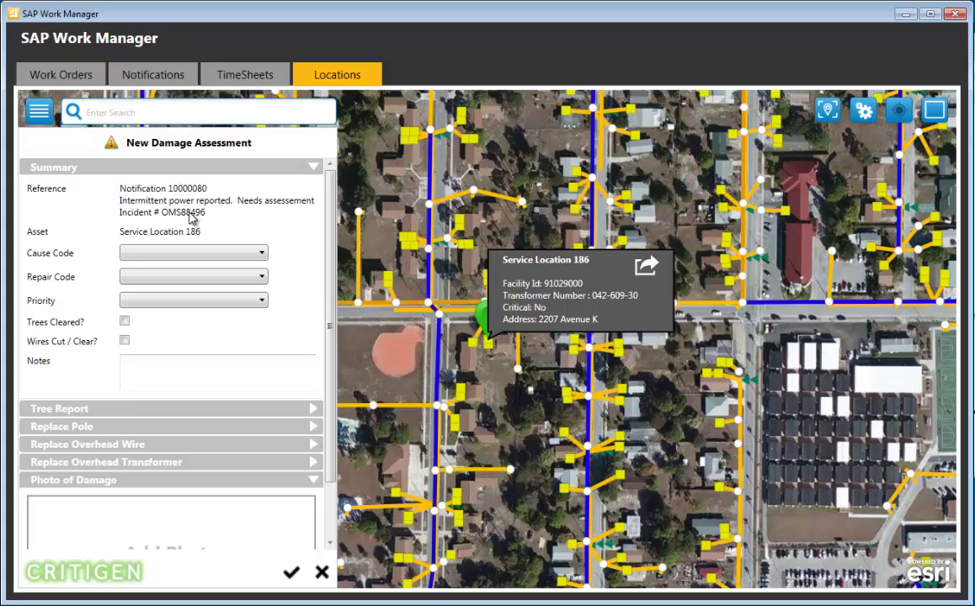
- Set cause code to Wind and repair code to Work Required
{"action": "left_click", "coordinate": [186, 254]}
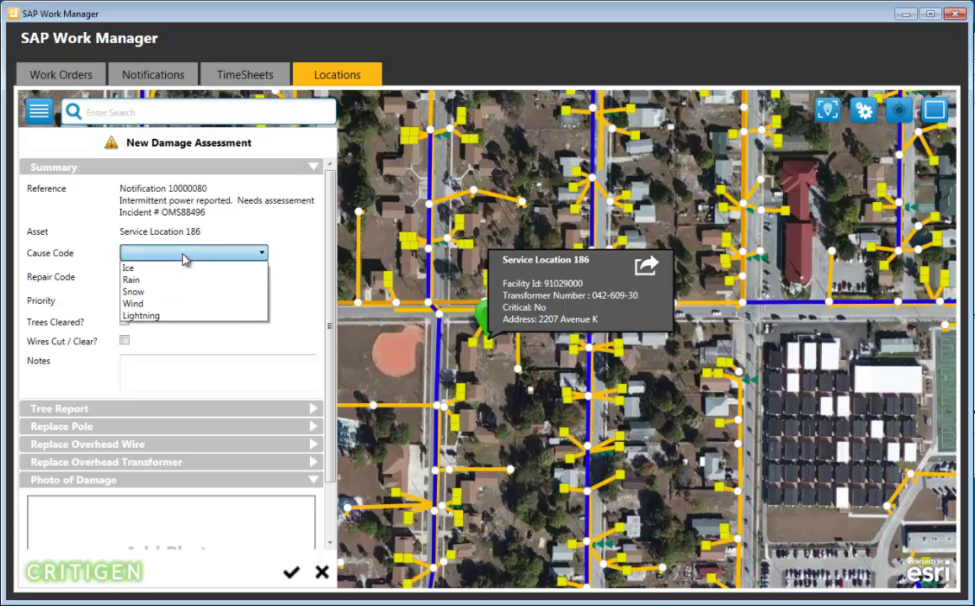
{"action": "left_click", "coordinate": [171, 303]}
{"action": "left_click", "coordinate": [175, 278]}
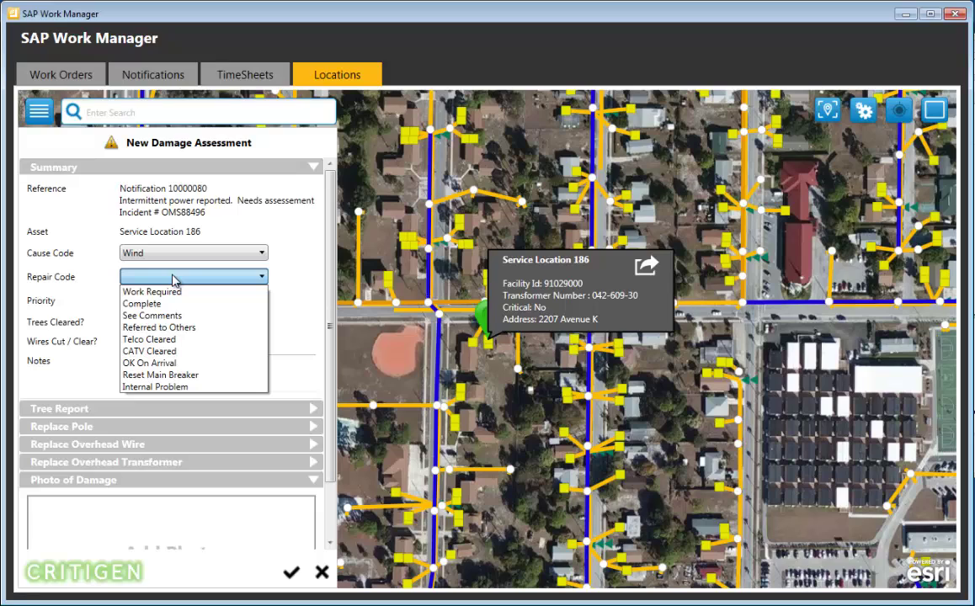
{"action": "left_click", "coordinate": [171, 293]}
- Set priority to Immediate Response Needed and Tree Report referral reason to Removal Of Tree
{"action": "left_click", "coordinate": [172, 303]}
{"action": "left_click", "coordinate": [169, 317]}
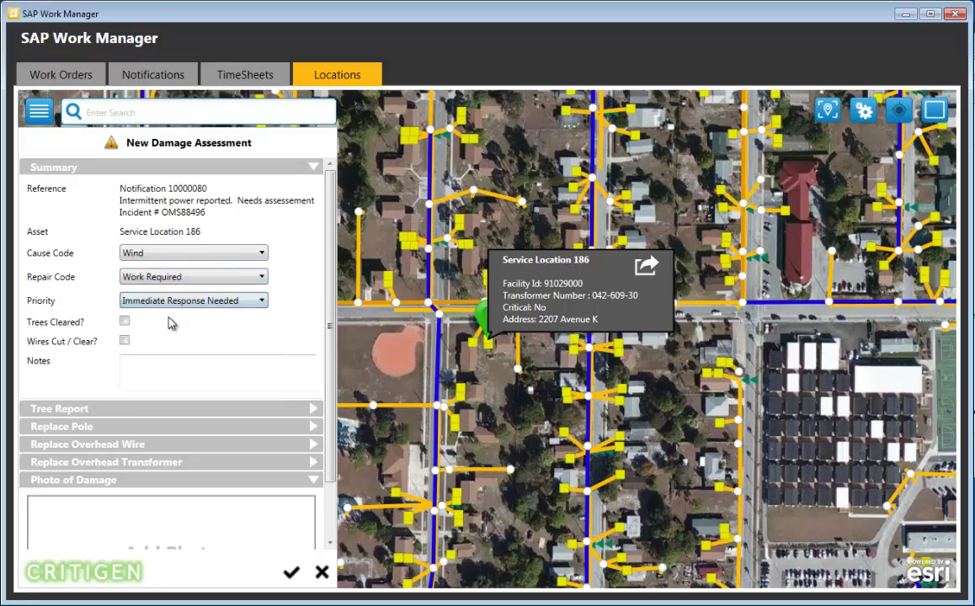
{"action": "left_click", "coordinate": [134, 416]}
{"action": "left_click", "coordinate": [138, 435]}
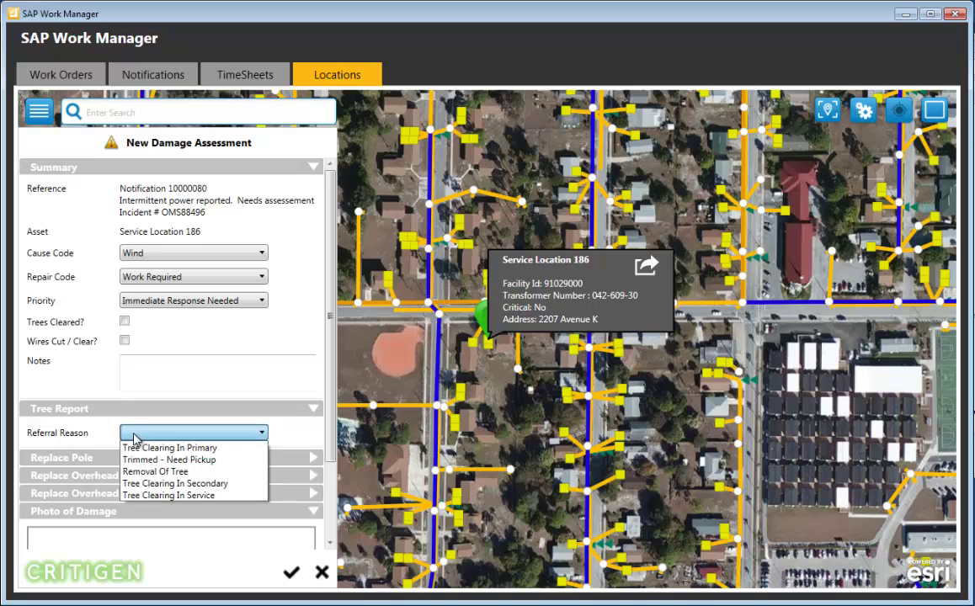
{"action": "left_click", "coordinate": [155, 471]}
- Enter the notes 'tree fell on service point. Remove tree, restore service'
{"action": "left_click", "coordinate": [152, 363]}
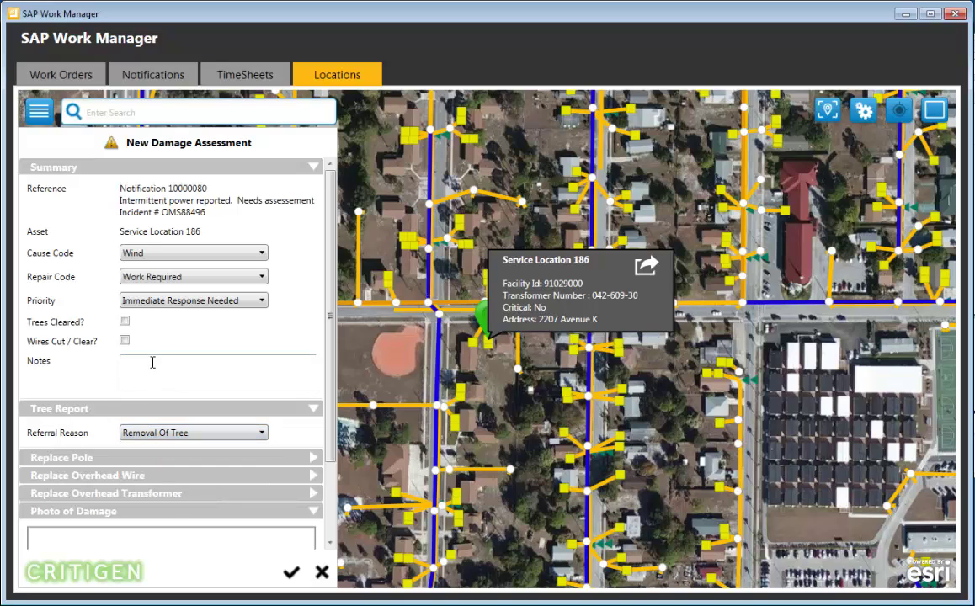
{"action": "type", "text": "tree fell on service point.  Remove tre"}
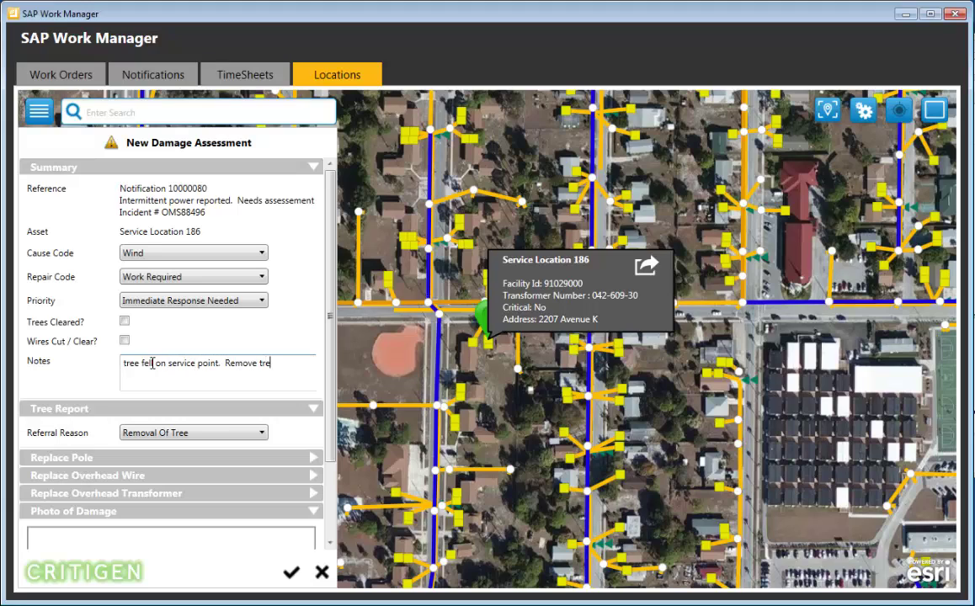
{"action": "type", "text": "e, restore service"}
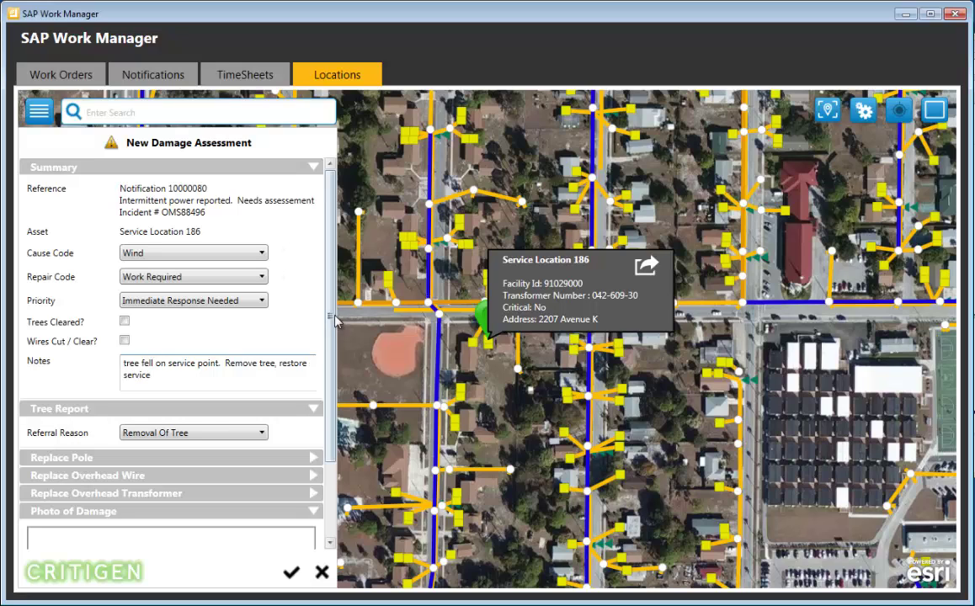
- Expand the Replace Pole and Replace Overhead Wire sections and scroll down to Photo of Damage
{"action": "scroll", "coordinate": [312, 375], "scroll_direction": "down", "scroll_amount": 2}
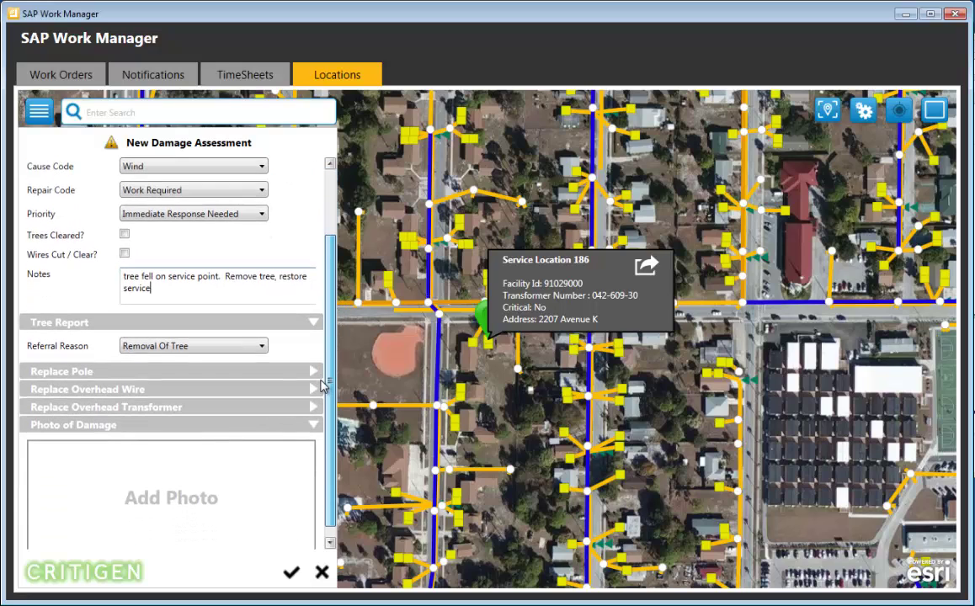
{"action": "left_click", "coordinate": [310, 376]}
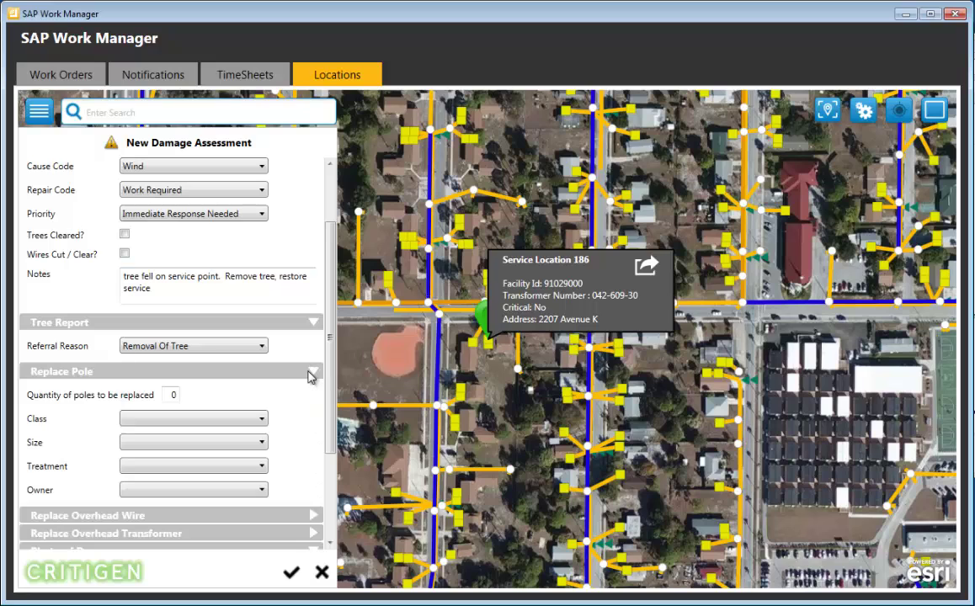
{"action": "left_click", "coordinate": [311, 515]}
{"action": "scroll", "coordinate": [324, 455], "scroll_direction": "down", "scroll_amount": 4}
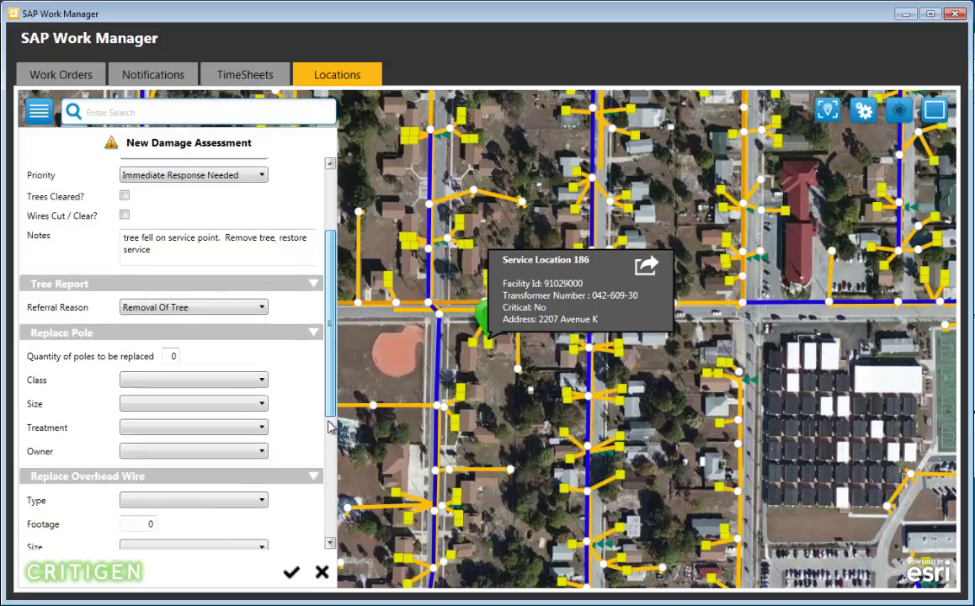
{"action": "scroll", "coordinate": [319, 477], "scroll_direction": "down", "scroll_amount": 1}
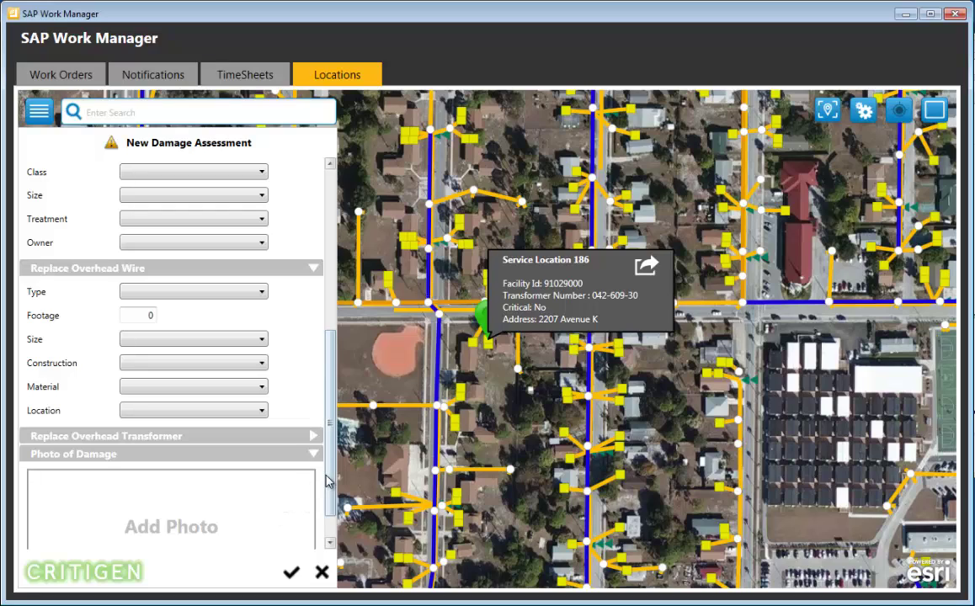
{"action": "scroll", "coordinate": [331, 480], "scroll_direction": "down", "scroll_amount": 1}
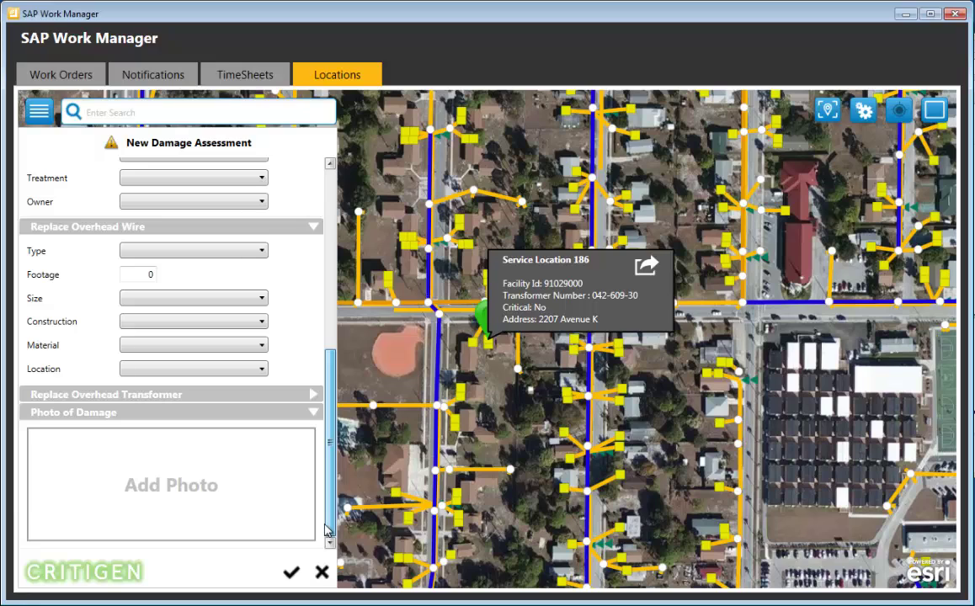
- Attach the downed_wire_fire picture as the damage photo and save the assessment
{"action": "left_click", "coordinate": [178, 491]}
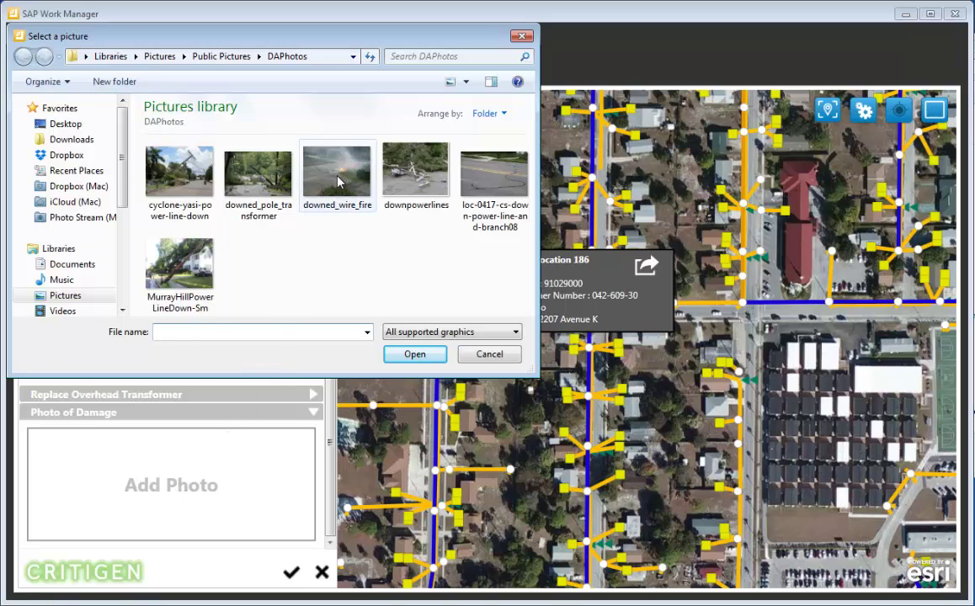
{"action": "left_click", "coordinate": [308, 165]}
{"action": "left_click", "coordinate": [415, 354]}
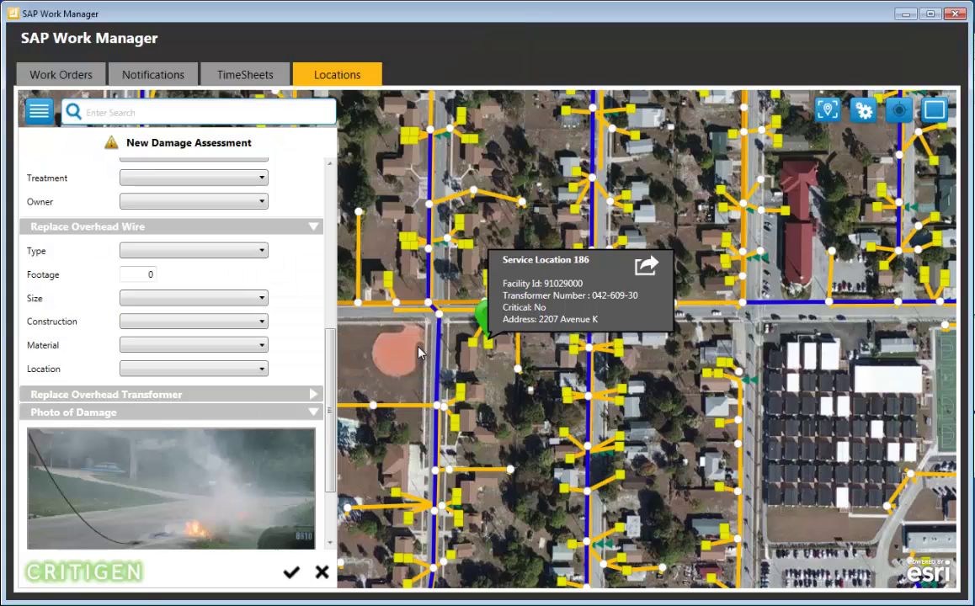
{"action": "left_click_drag", "start_coordinate": [328, 410], "coordinate": [327, 444]}
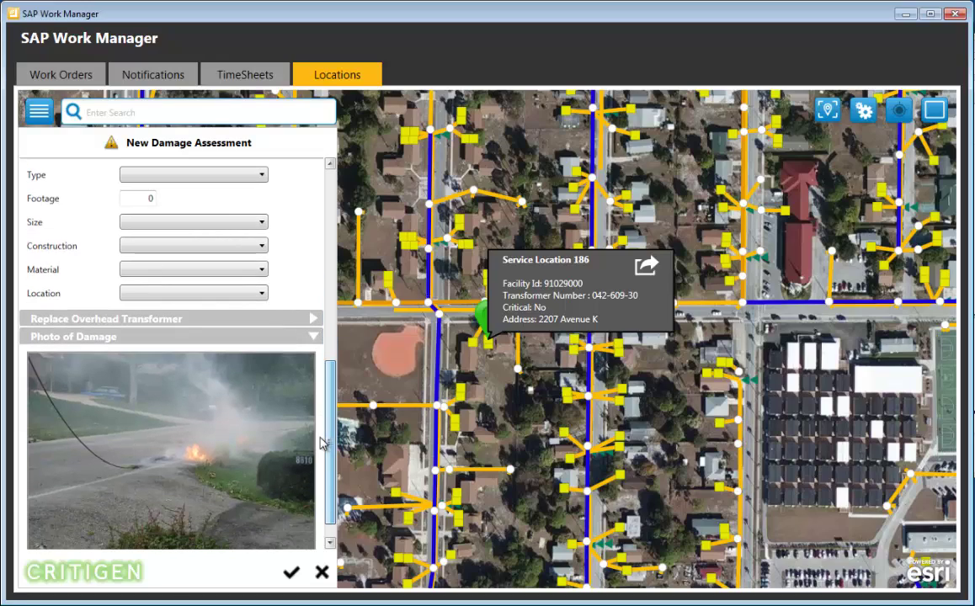
{"action": "left_click", "coordinate": [292, 573]}
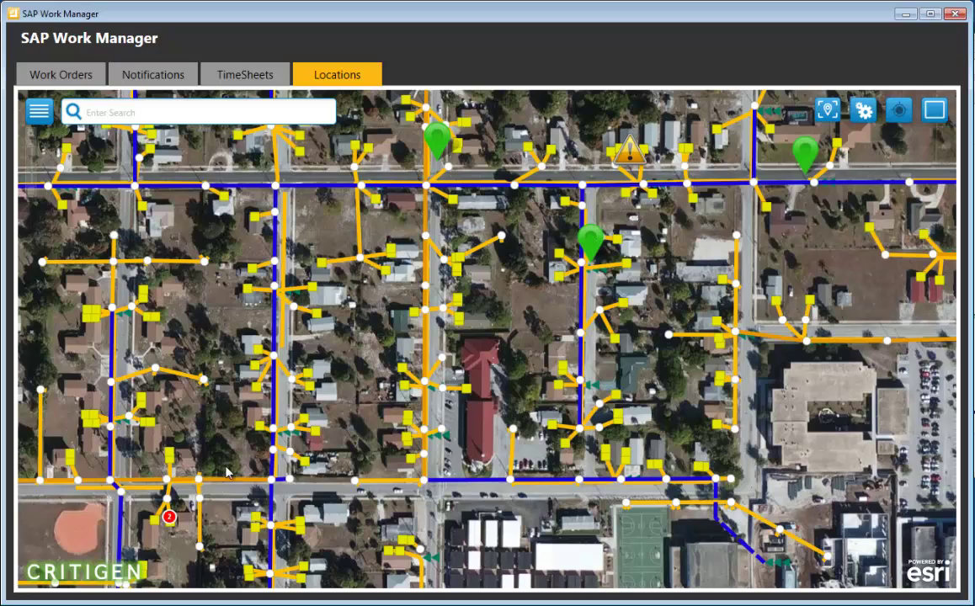
- Select Damage Assessment 7661 from the menu's Damage Assessment list to show it on the map
{"action": "left_click", "coordinate": [169, 518]}
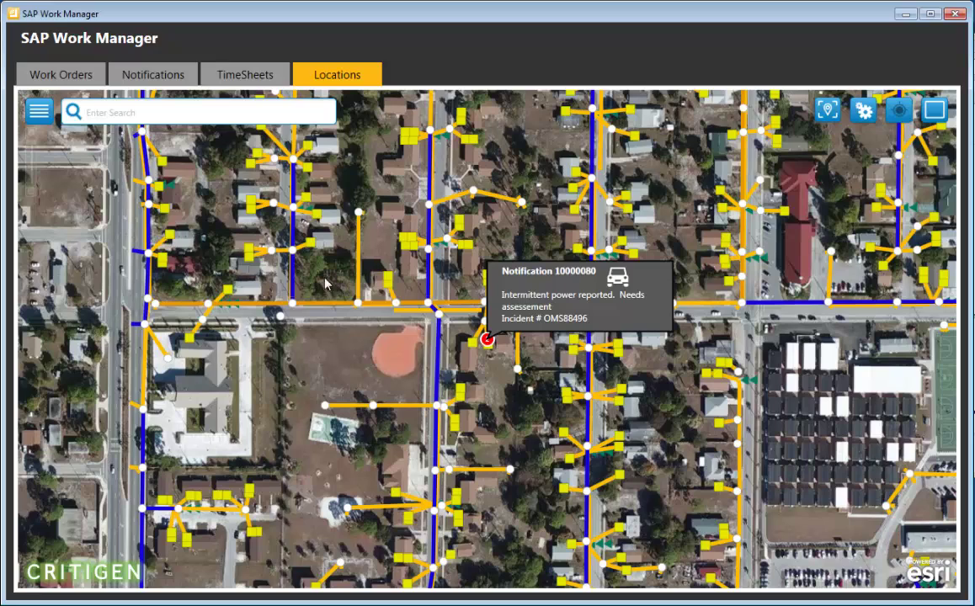
{"action": "left_click", "coordinate": [39, 110]}
{"action": "left_click", "coordinate": [255, 559]}
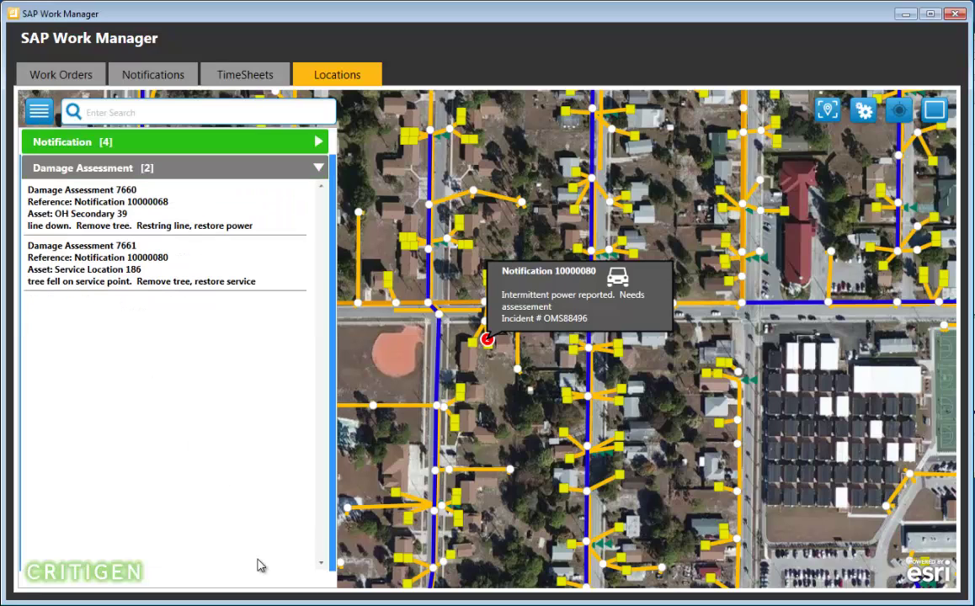
{"action": "left_click", "coordinate": [115, 270]}
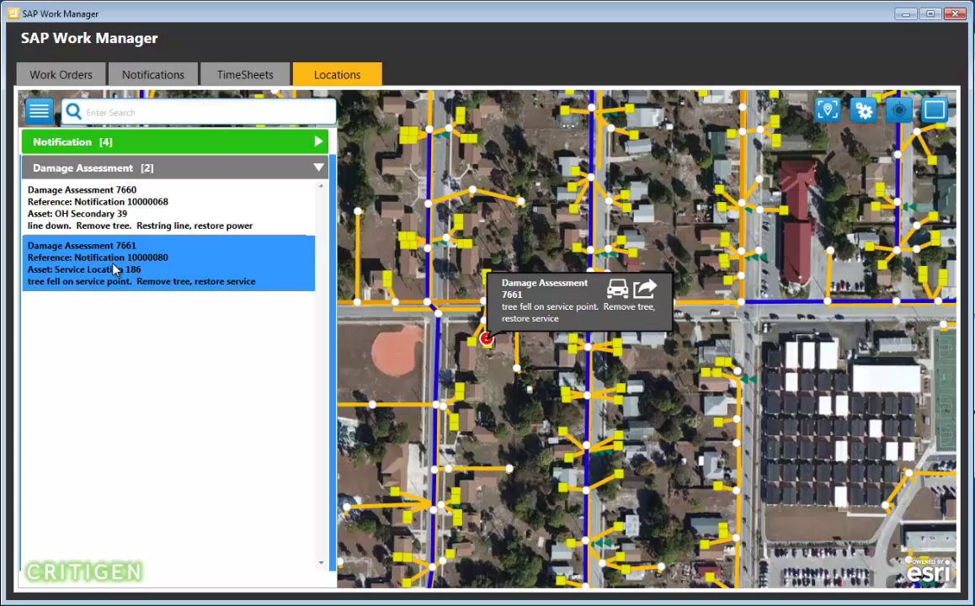
{"action": "left_click", "coordinate": [40, 110]}
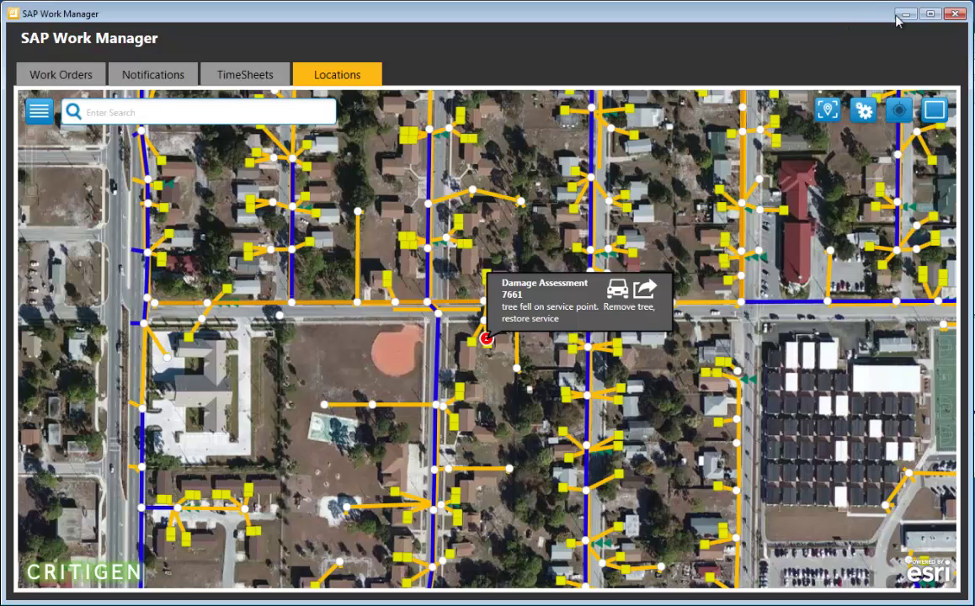
- Restore the window and switch to the second SAP Work Manager window from the taskbar
{"action": "double_click", "coordinate": [819, 12]}
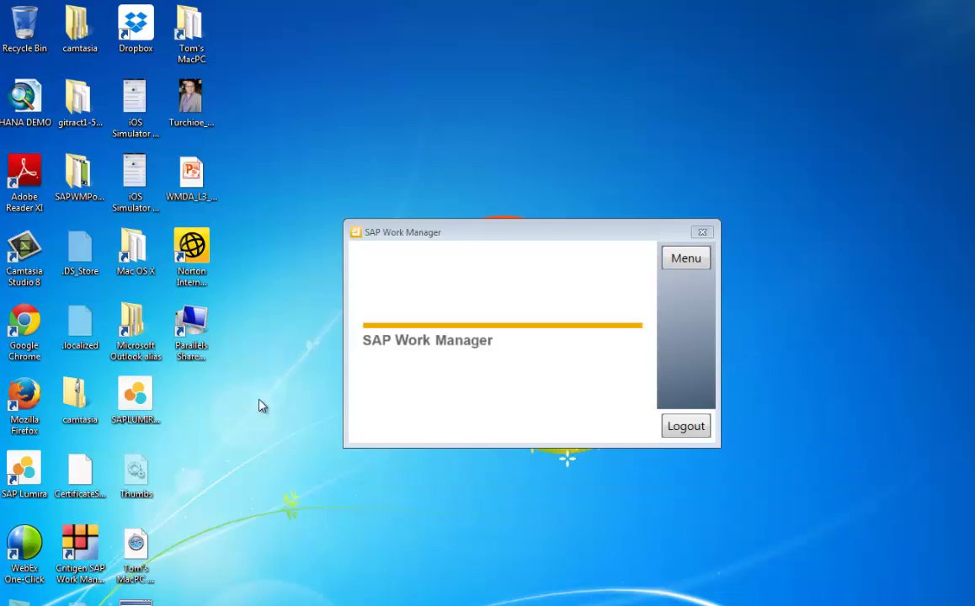
{"action": "mouse_move", "coordinate": [10, 357]}
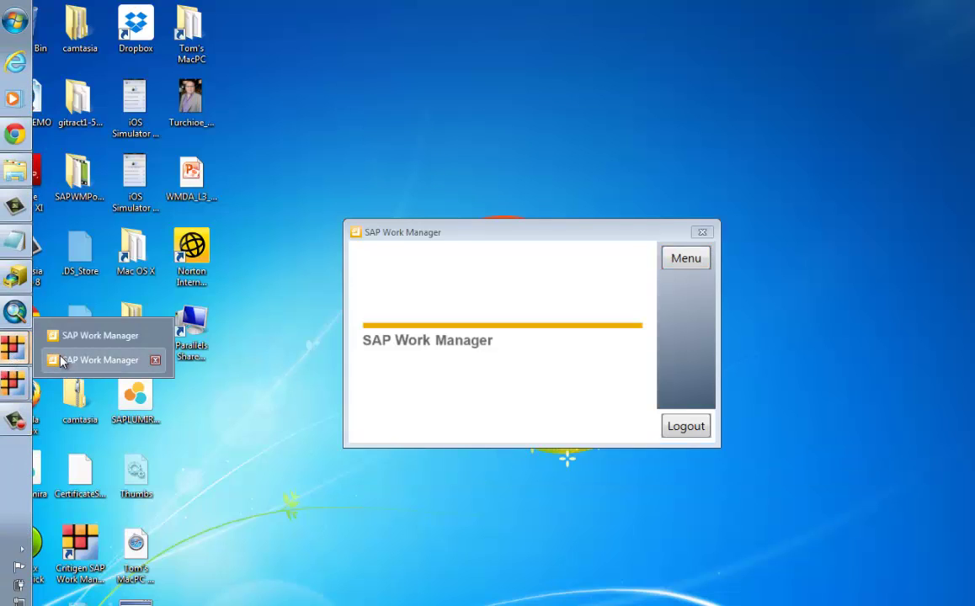
{"action": "left_click", "coordinate": [92, 360]}
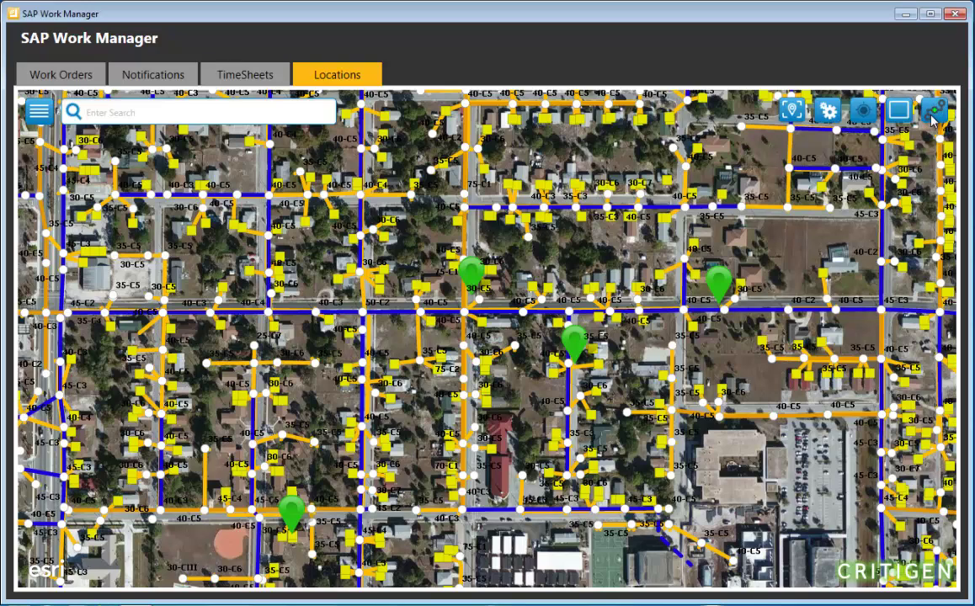
{"action": "left_click", "coordinate": [829, 111]}
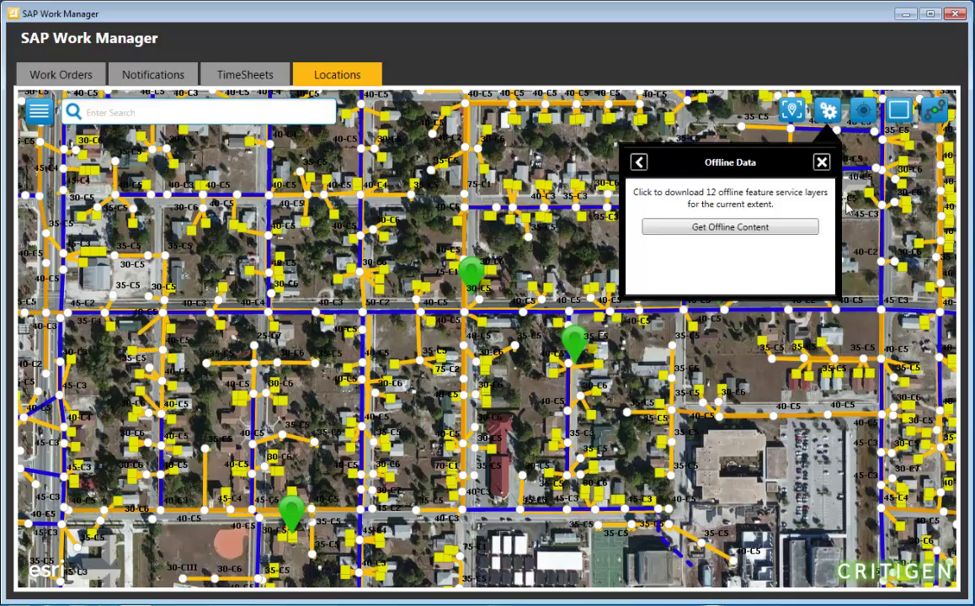
{"action": "left_click", "coordinate": [640, 163]}
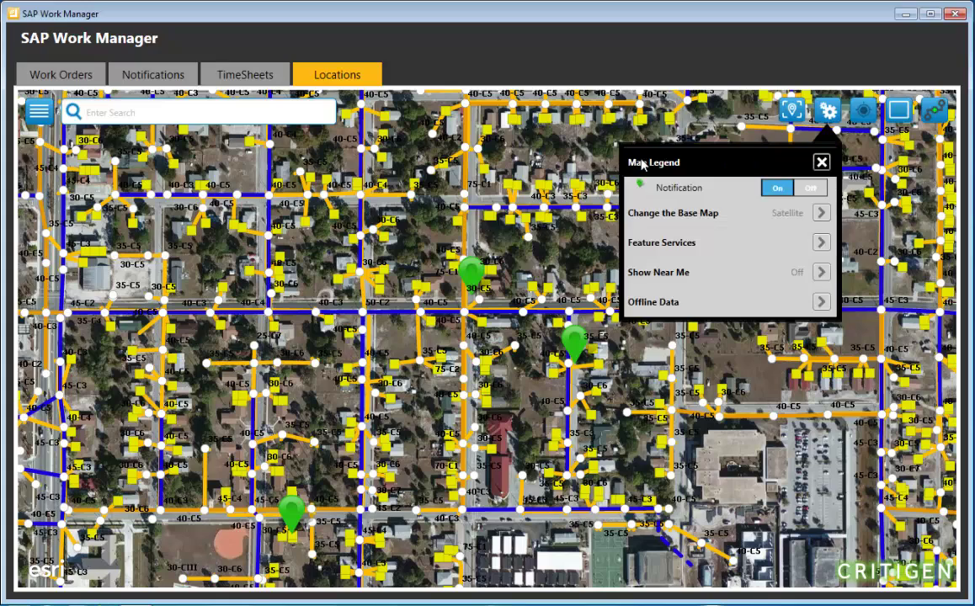
{"action": "left_click", "coordinate": [828, 110]}
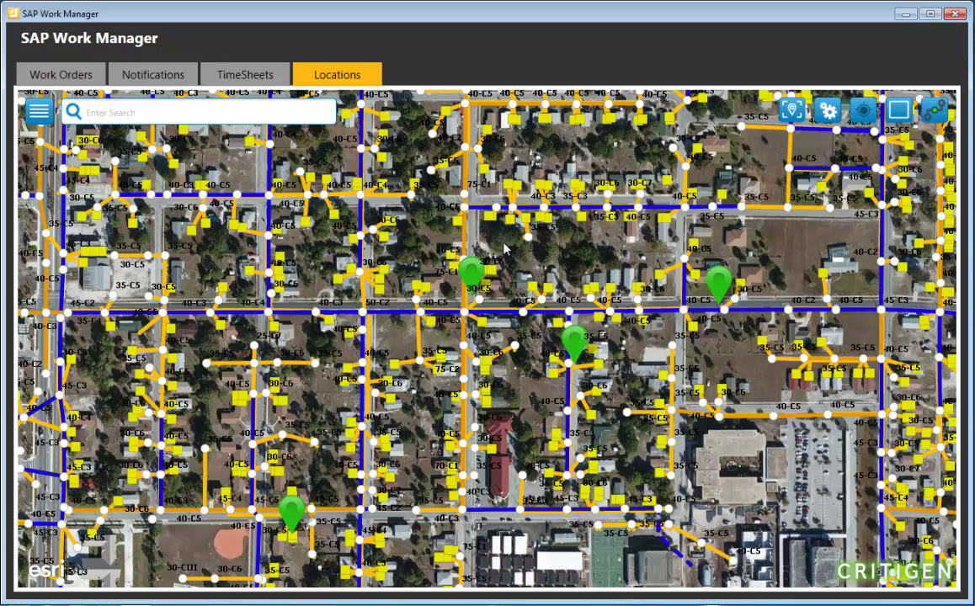
{"action": "left_click", "coordinate": [932, 116]}
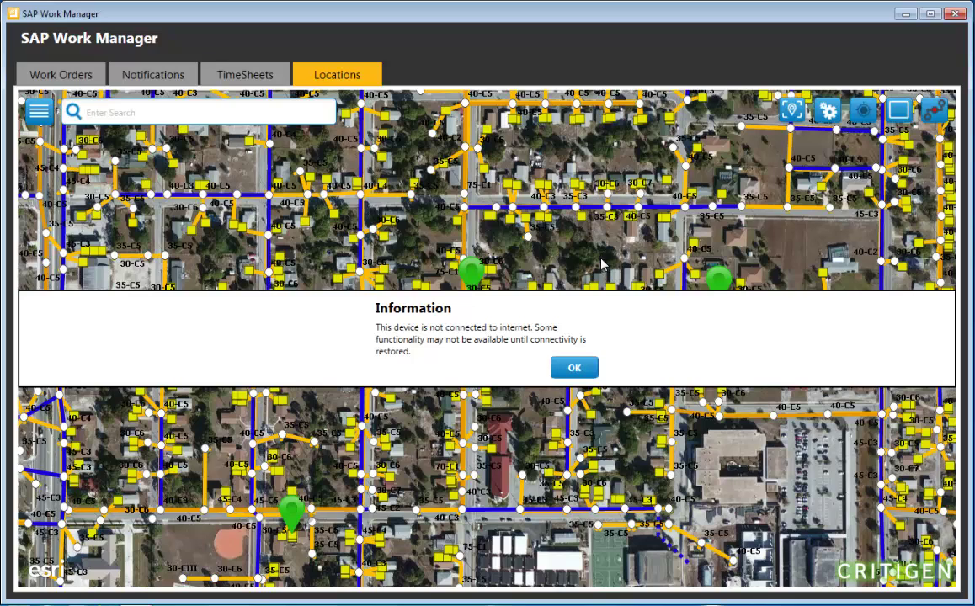
{"action": "left_click", "coordinate": [573, 368]}
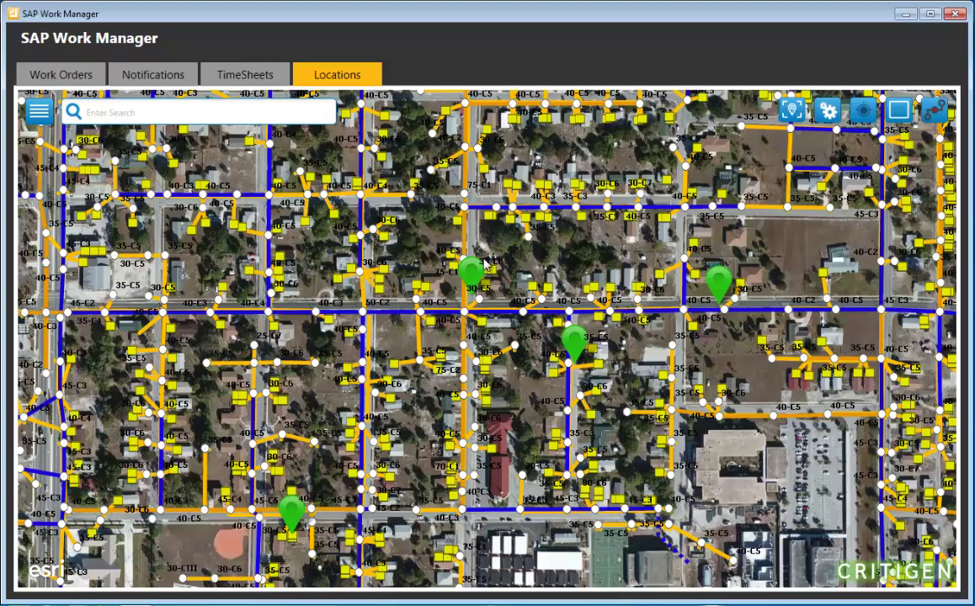
- Zoom out the Locations map and load the offline network layers across the wider area
{"action": "scroll", "coordinate": [484, 265], "scroll_direction": "down", "scroll_amount": 2}
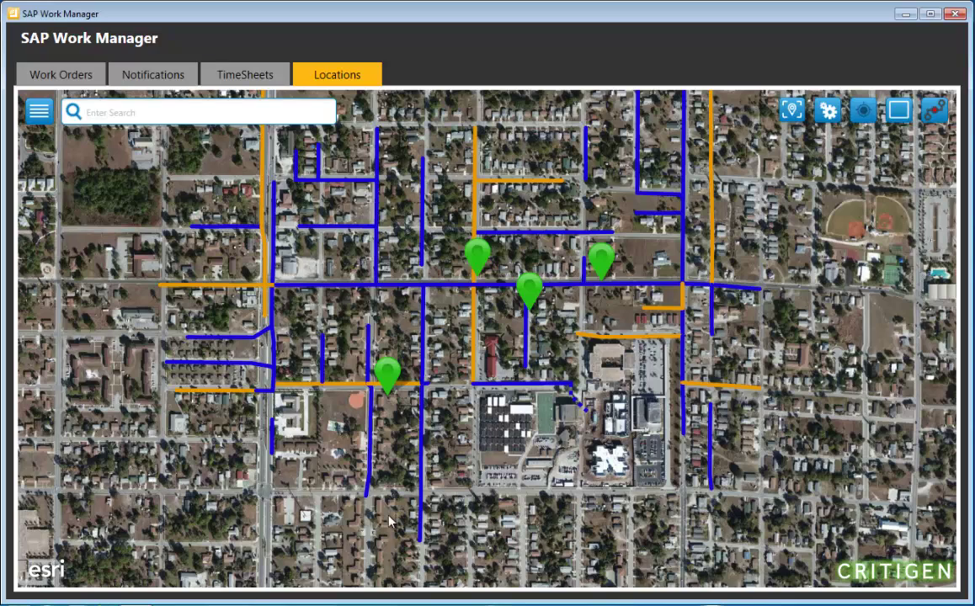
{"action": "left_click", "coordinate": [935, 112]}
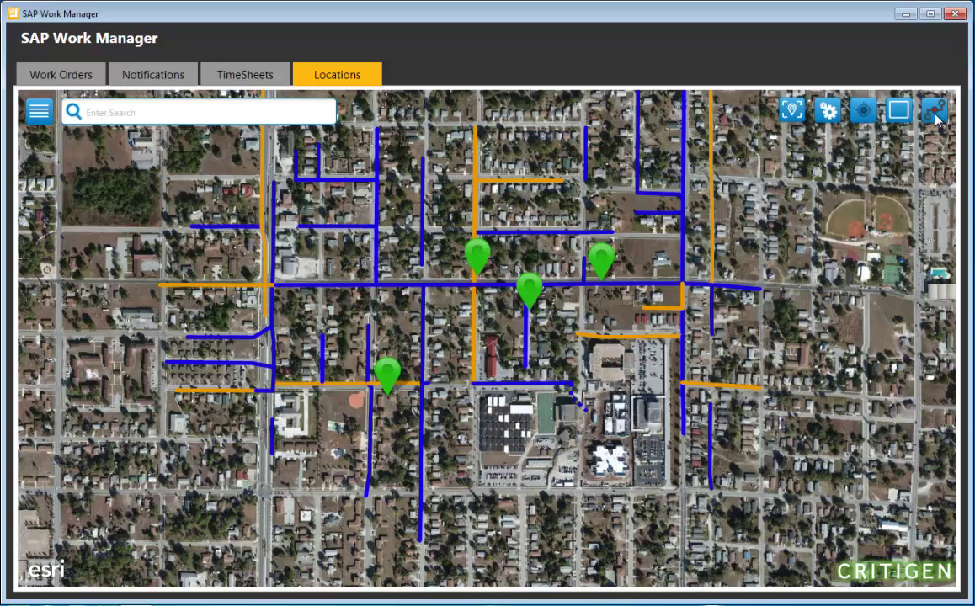